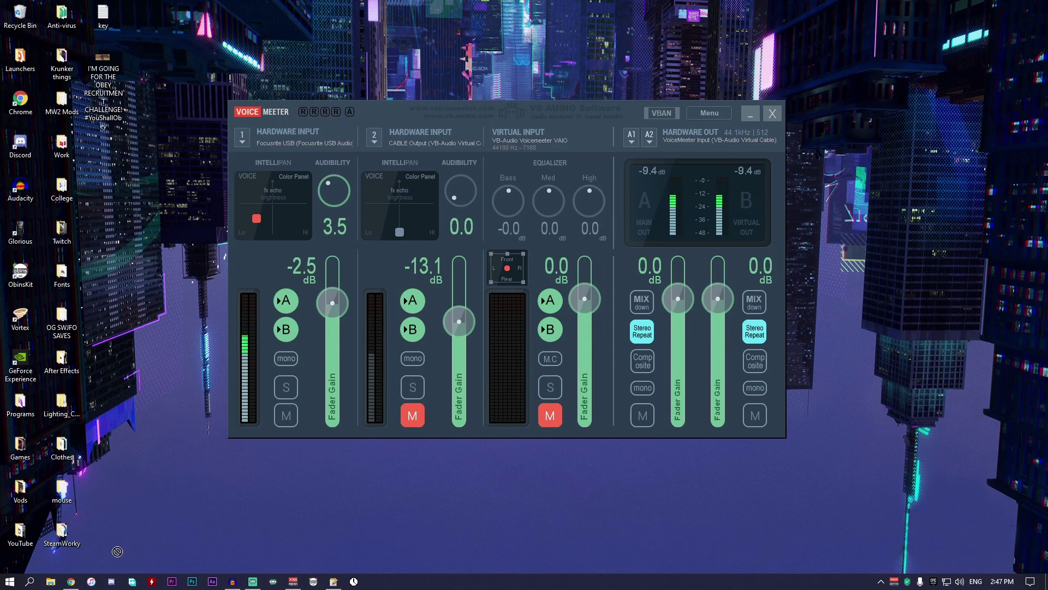
Open the VB-Audio Voicemeeter page and review its Voicemeeter 1.0.7.3 download section.
{"action": "left_click", "coordinate": [70, 582]}
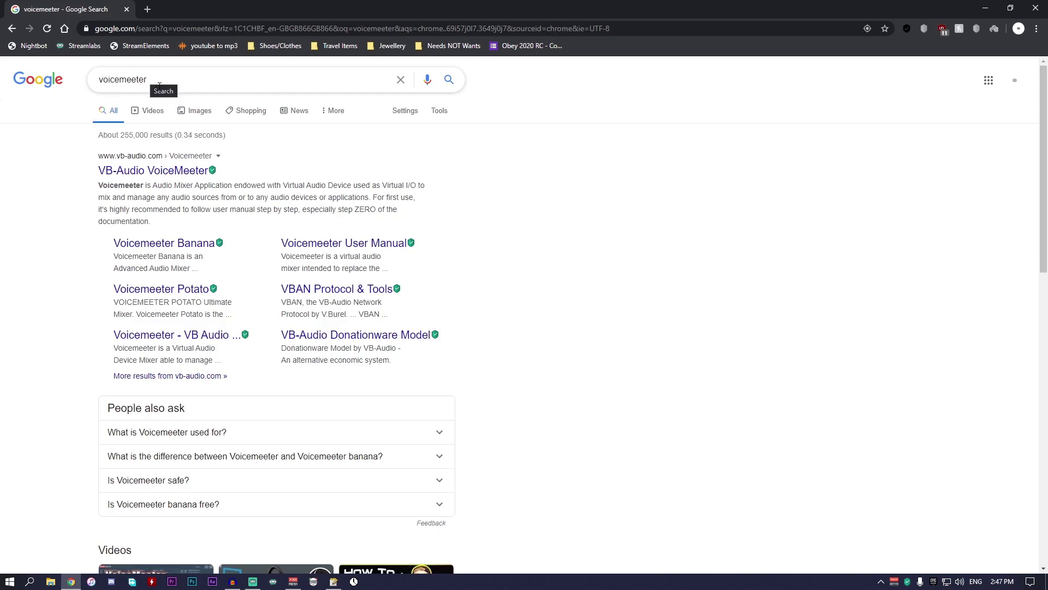
{"action": "left_click", "coordinate": [186, 171]}
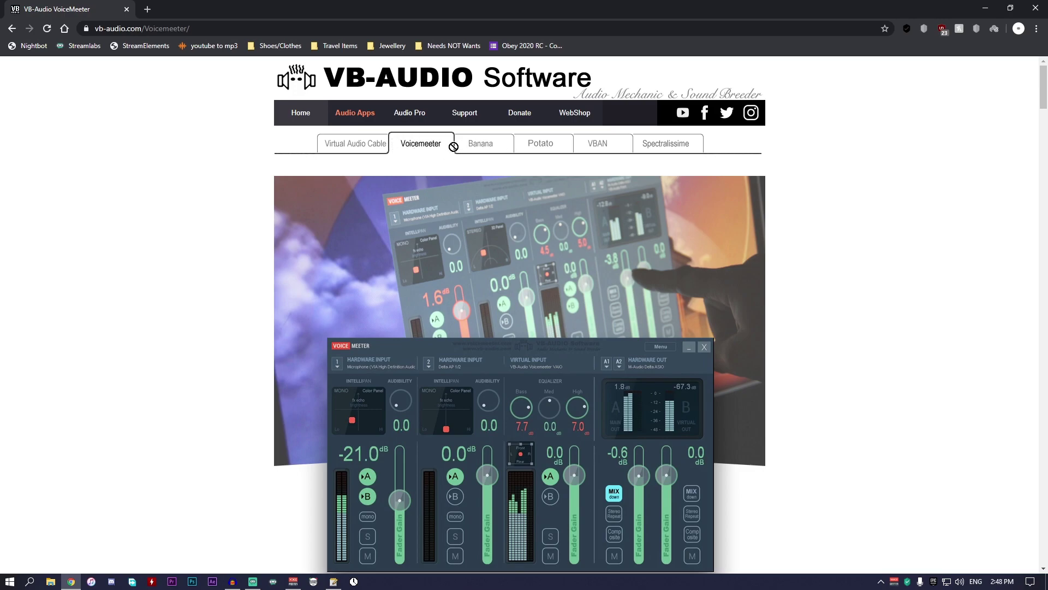
{"action": "left_click", "coordinate": [304, 580]}
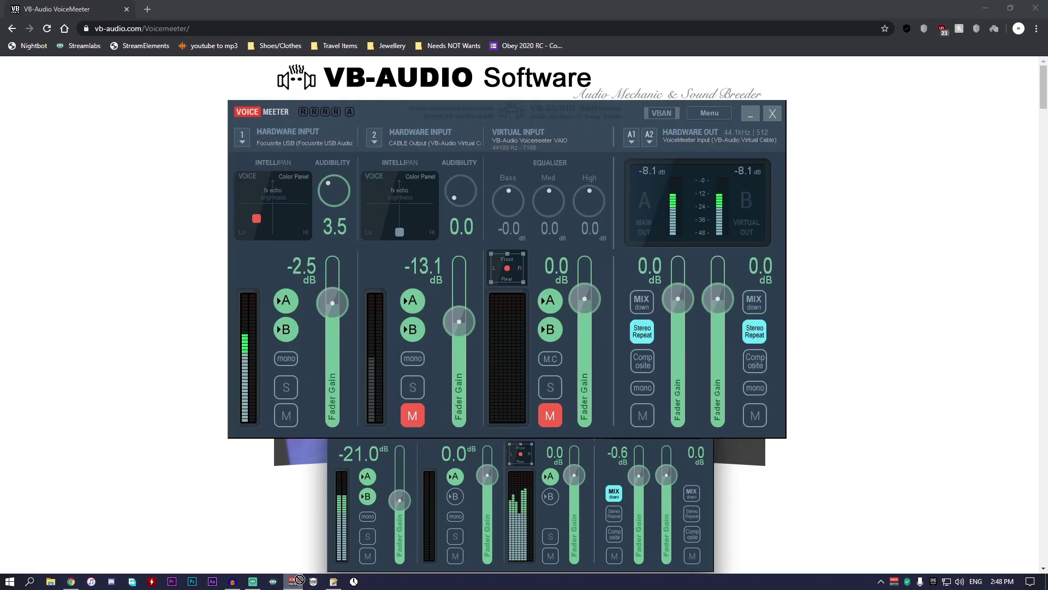
{"action": "left_click", "coordinate": [122, 143]}
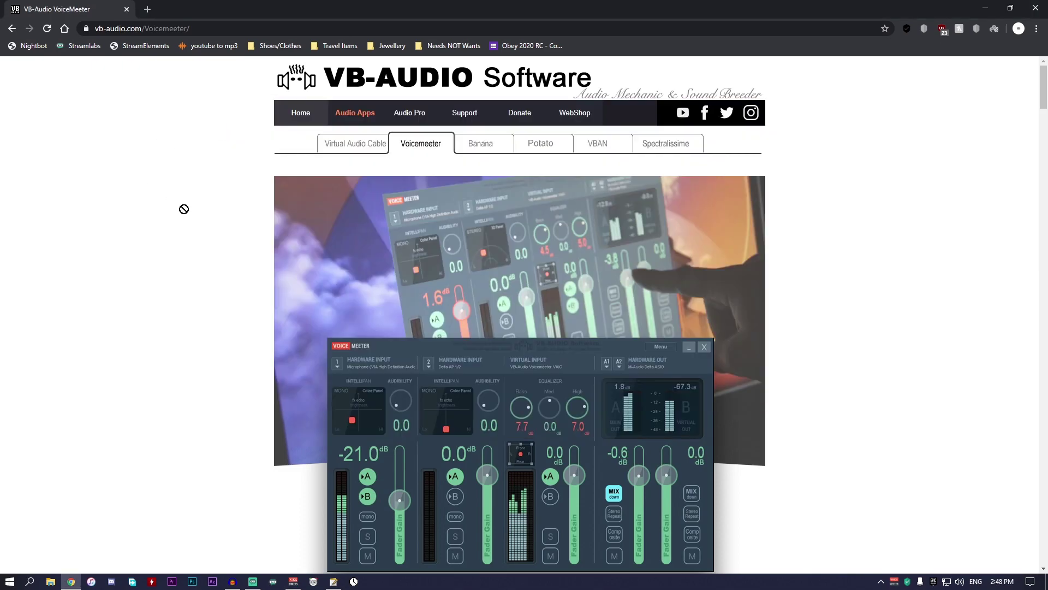
{"action": "scroll", "coordinate": [182, 208], "scroll_direction": "down", "scroll_amount": 7}
{"action": "scroll", "coordinate": [204, 210], "scroll_direction": "down", "scroll_amount": 1}
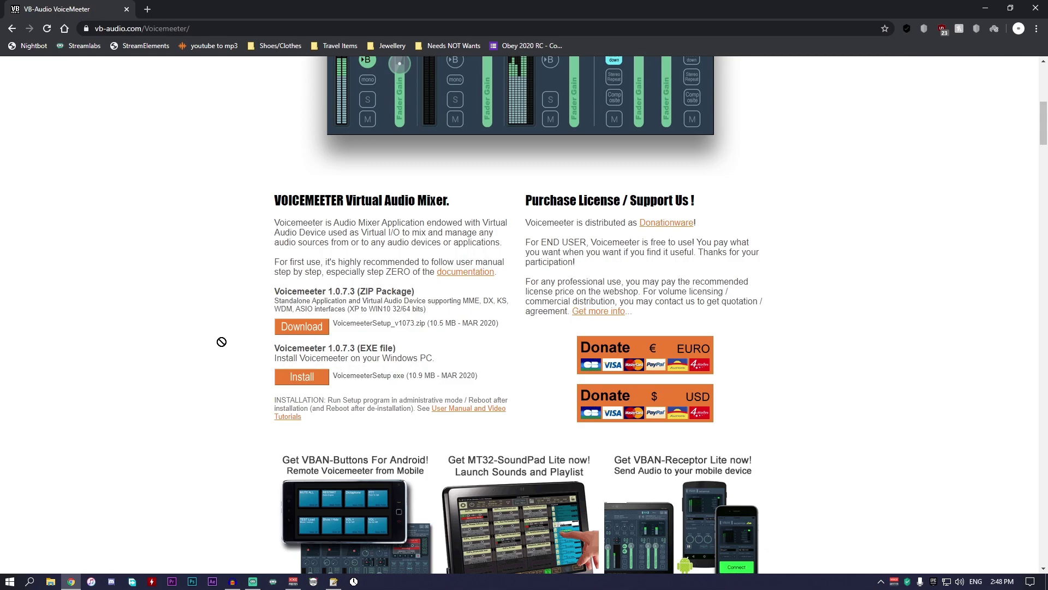
{"action": "scroll", "coordinate": [640, 401], "scroll_direction": "down", "scroll_amount": 6}
{"action": "scroll", "coordinate": [640, 384], "scroll_direction": "up", "scroll_amount": 10}
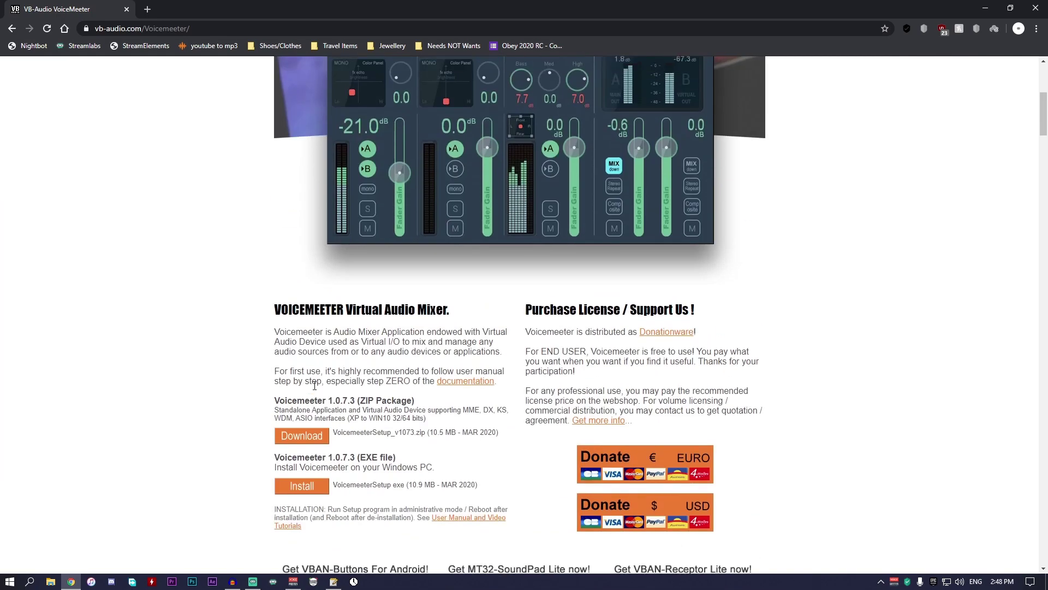
{"action": "scroll", "coordinate": [314, 445], "scroll_direction": "up", "scroll_amount": 4}
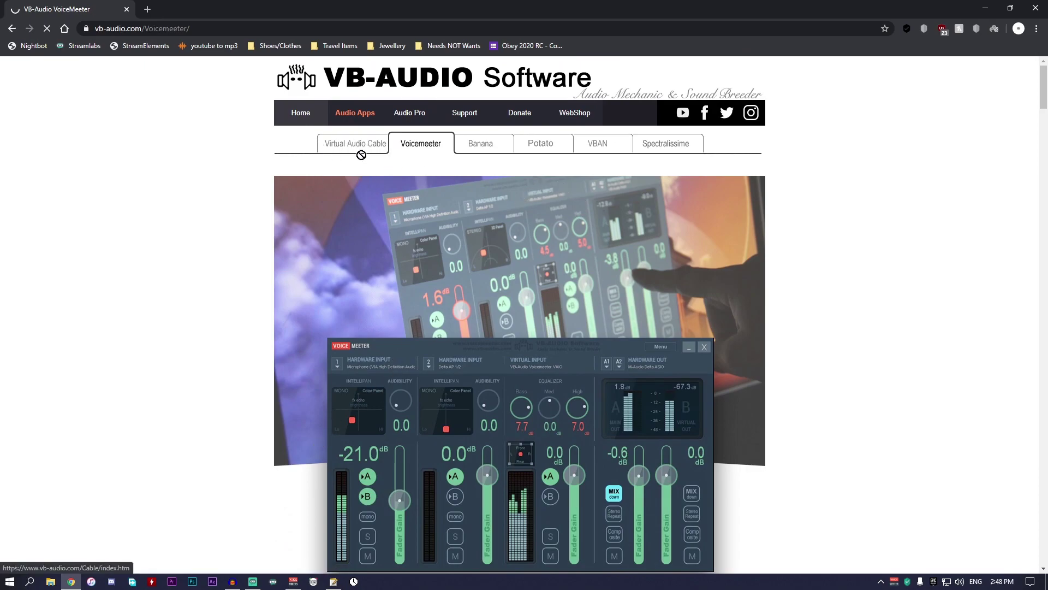
Open the Virtual Audio Cable download page, then minimize Chrome to return to Voicemeeter.
{"action": "left_click", "coordinate": [326, 138]}
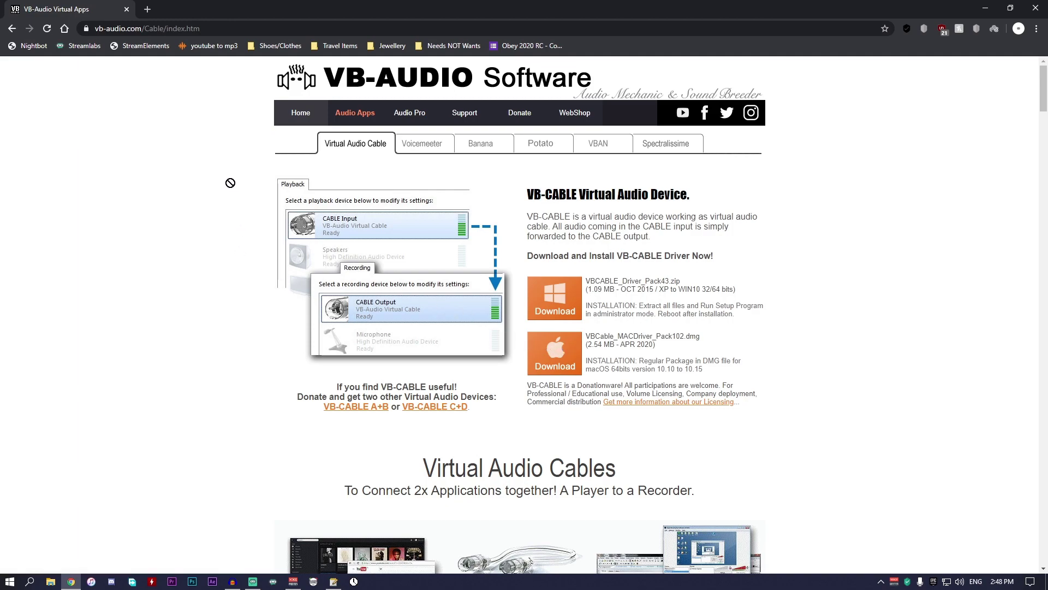
{"action": "left_click", "coordinate": [983, 4]}
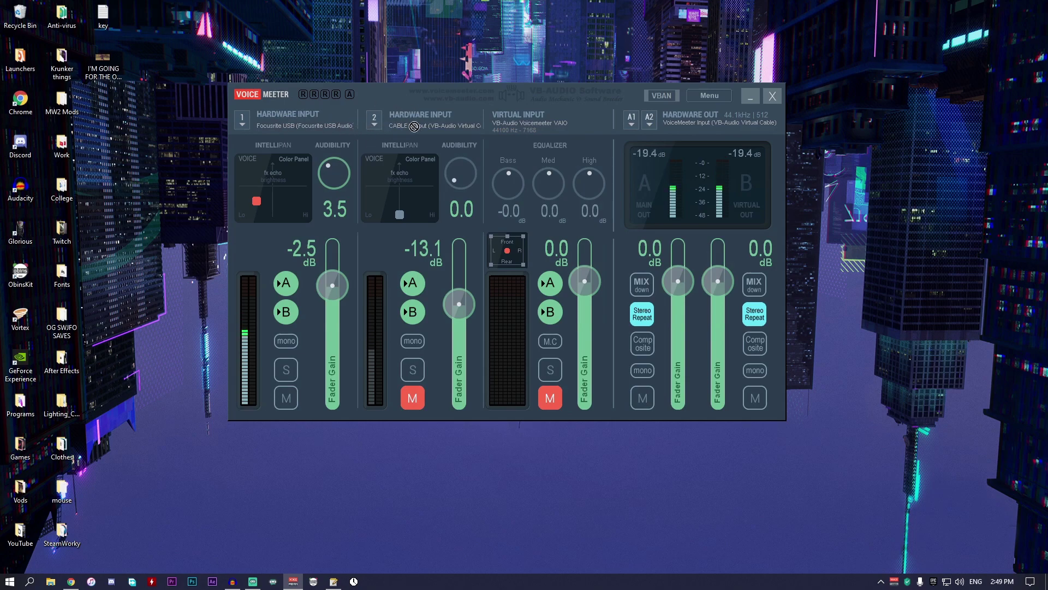
{"action": "left_click", "coordinate": [376, 125]}
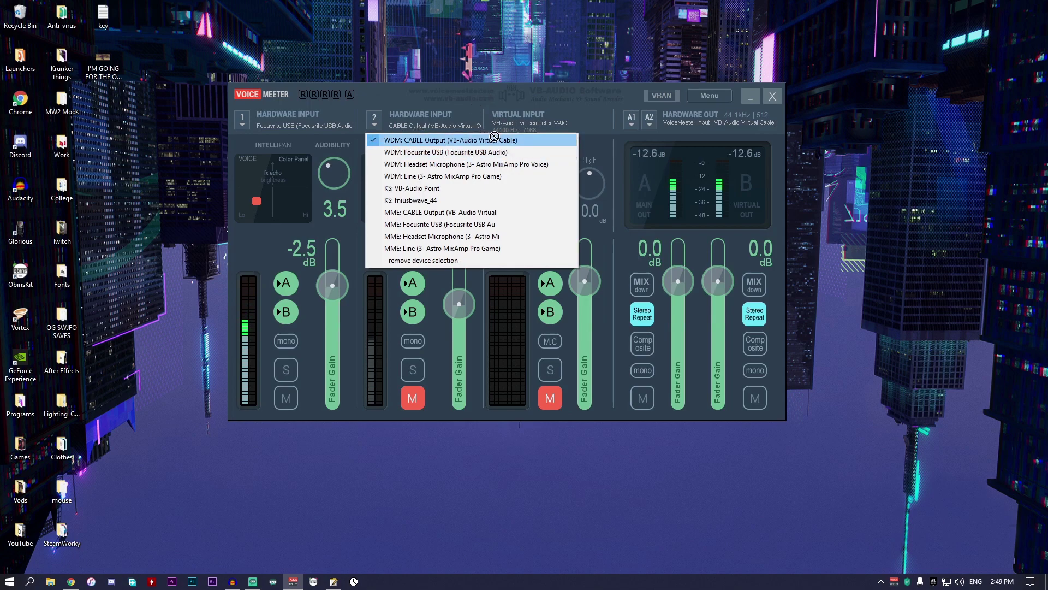
{"action": "left_click", "coordinate": [453, 92]}
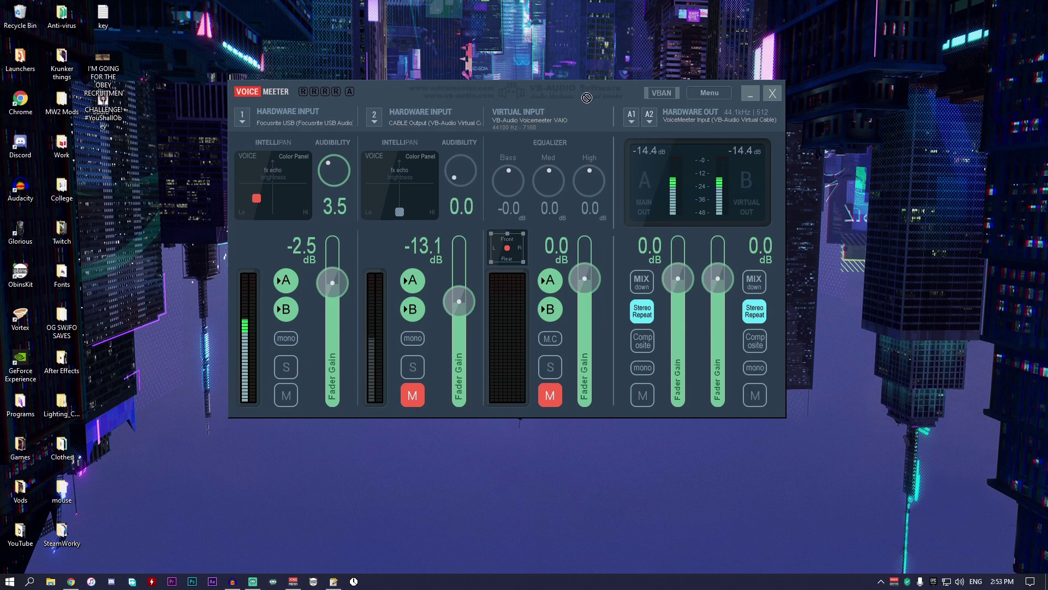
Close Voicemeeter's Menu dropdown unused and drag the mixer window up and to the right.
{"action": "left_click", "coordinate": [725, 94]}
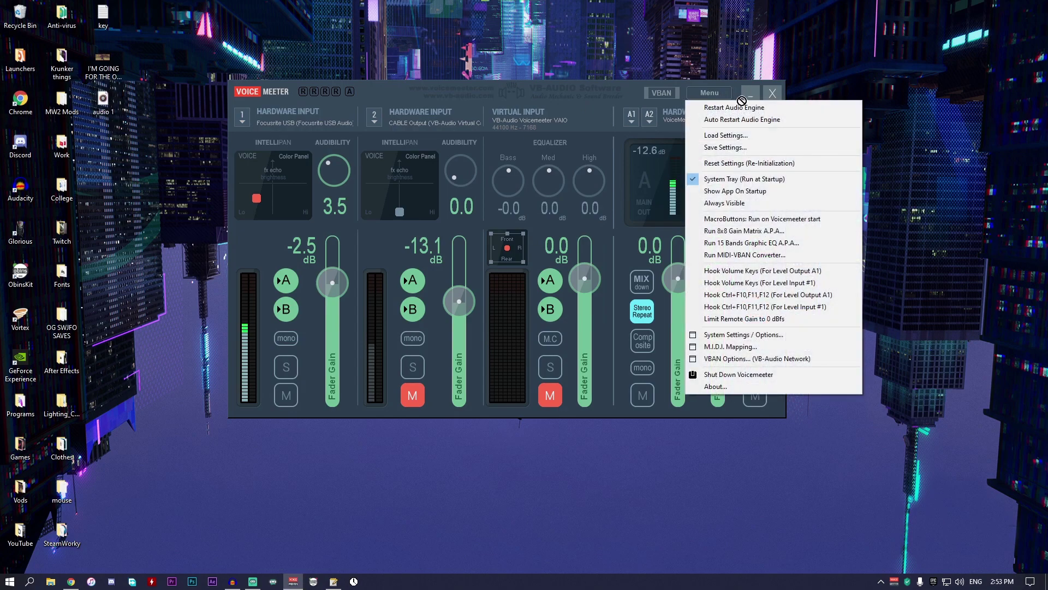
{"action": "left_click", "coordinate": [813, 74]}
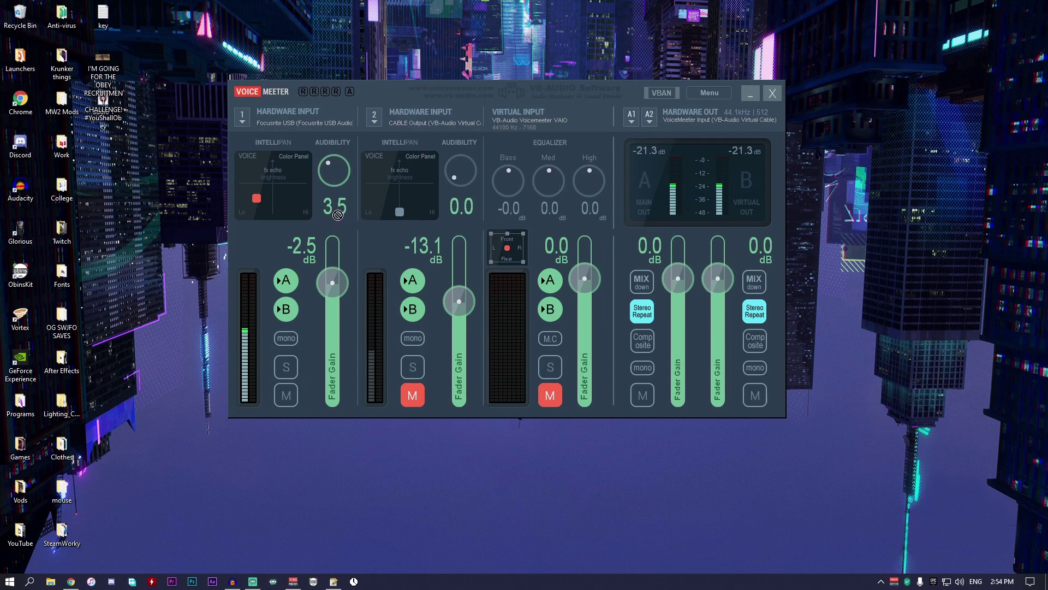
{"action": "left_click", "coordinate": [394, 92]}
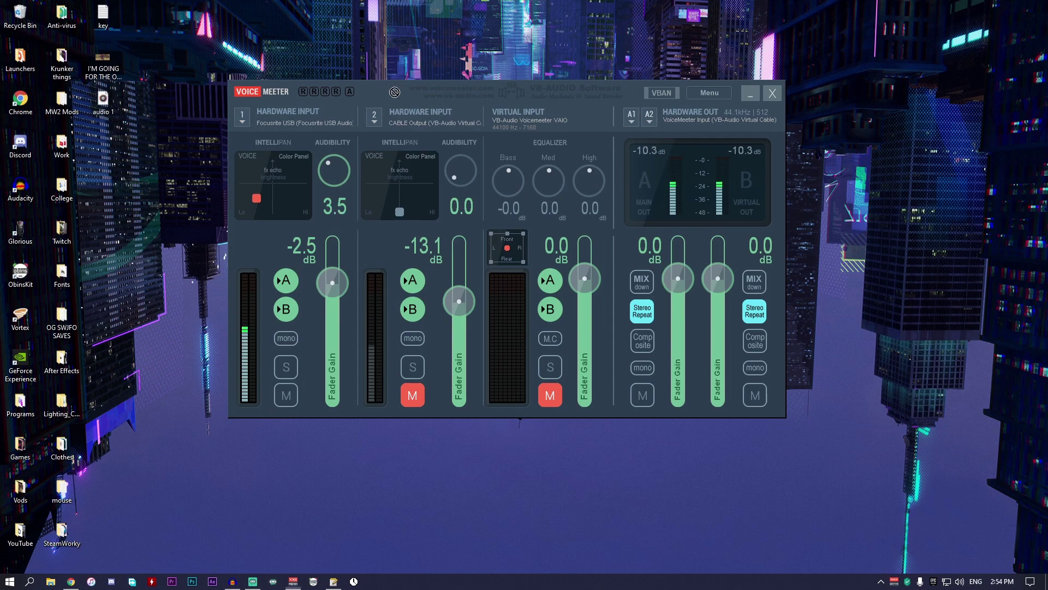
{"action": "left_click_drag", "start_coordinate": [394, 92], "coordinate": [410, 65]}
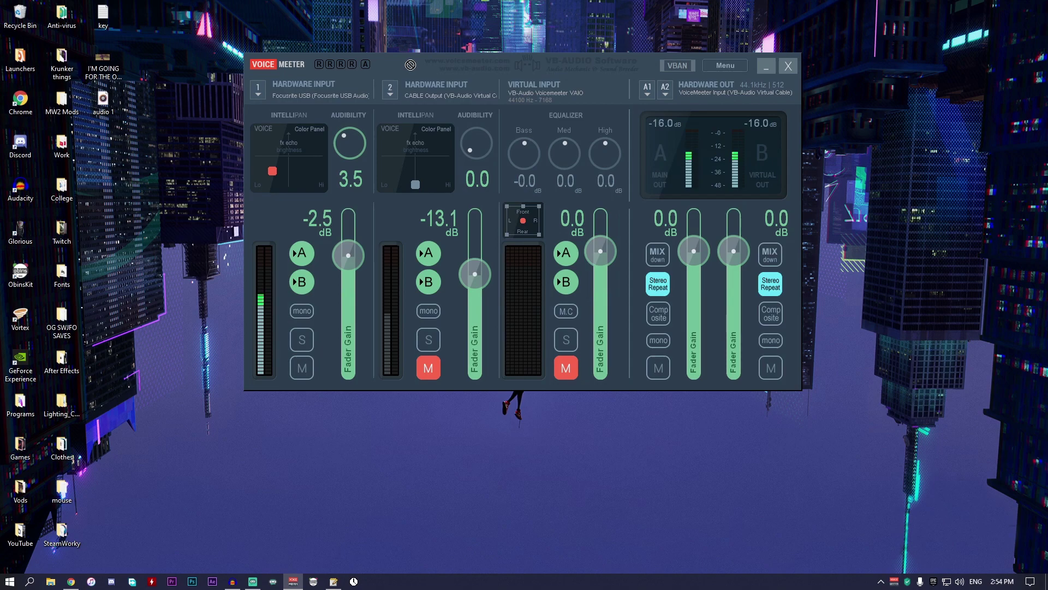
In Audacity, scroll to the track start and select the silent 0.058–3.007 s region.
{"action": "key", "text": "alt+Tab"}
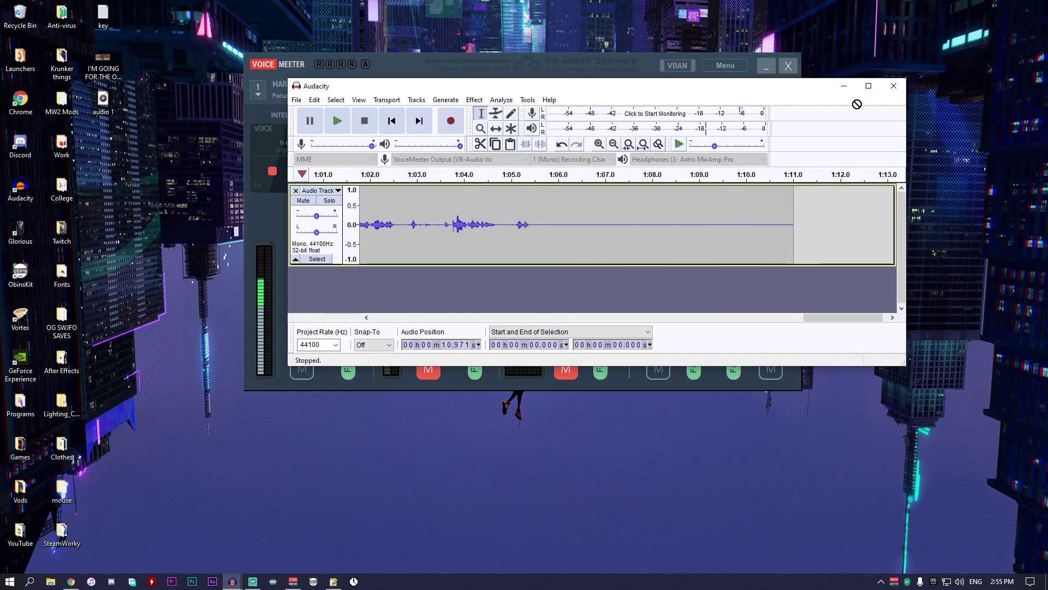
{"action": "left_click_drag", "start_coordinate": [838, 317], "coordinate": [538, 317]}
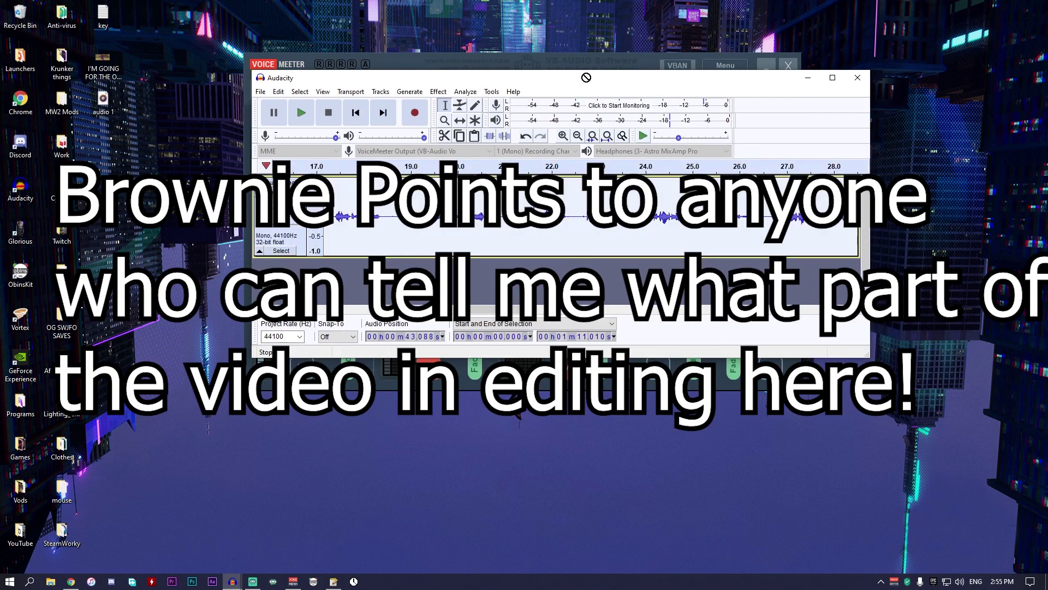
{"action": "left_click_drag", "start_coordinate": [612, 96], "coordinate": [393, 308]}
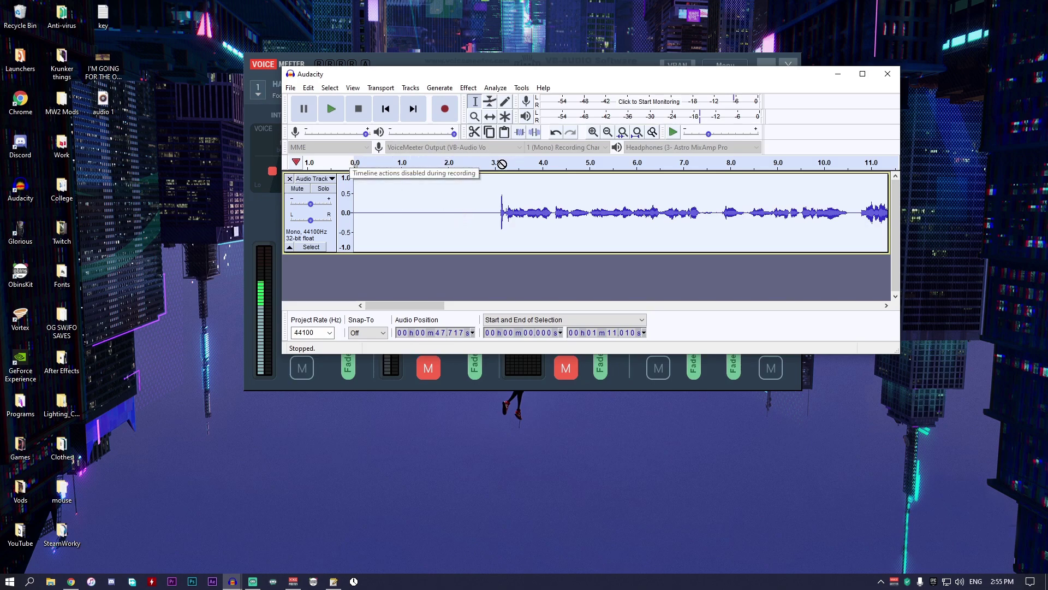
{"action": "left_click_drag", "start_coordinate": [357, 211], "coordinate": [495, 212]}
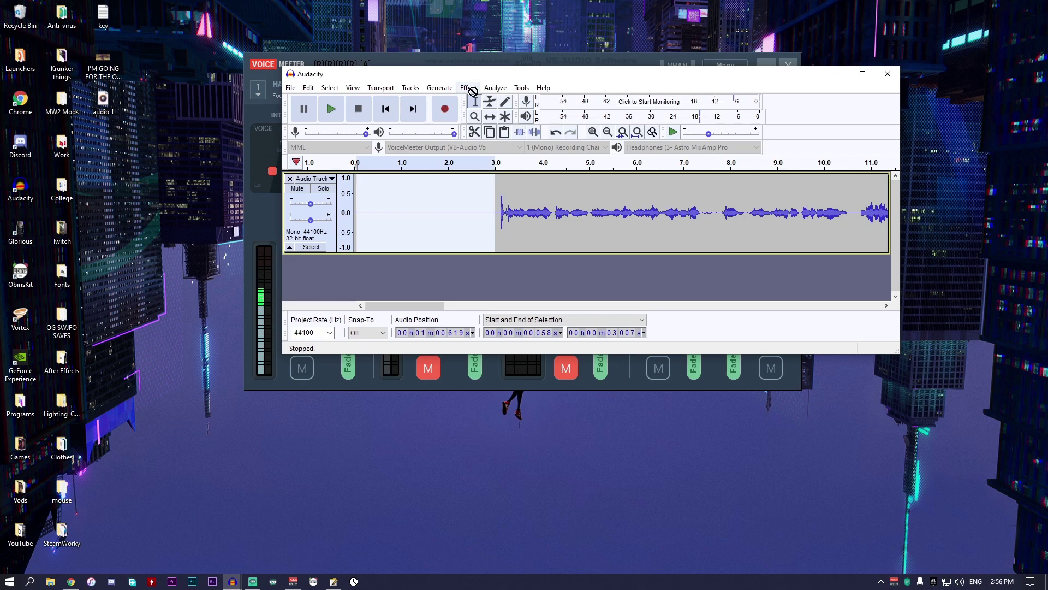
Store a Noise Reduction noise profile from the silent lead-in, then select the entire recording.
{"action": "left_click", "coordinate": [468, 88]}
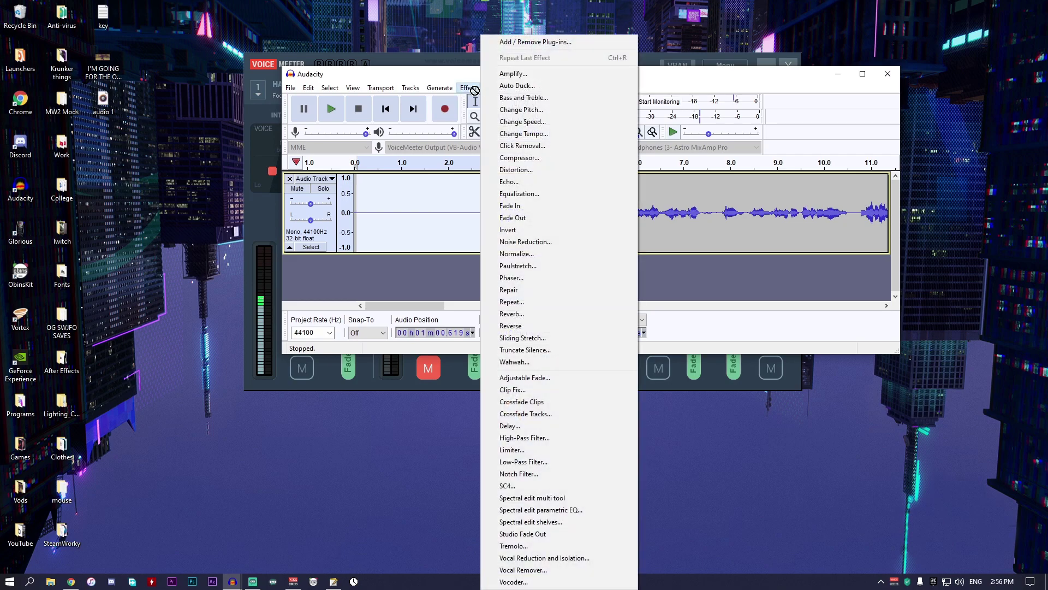
{"action": "left_click", "coordinate": [564, 241]}
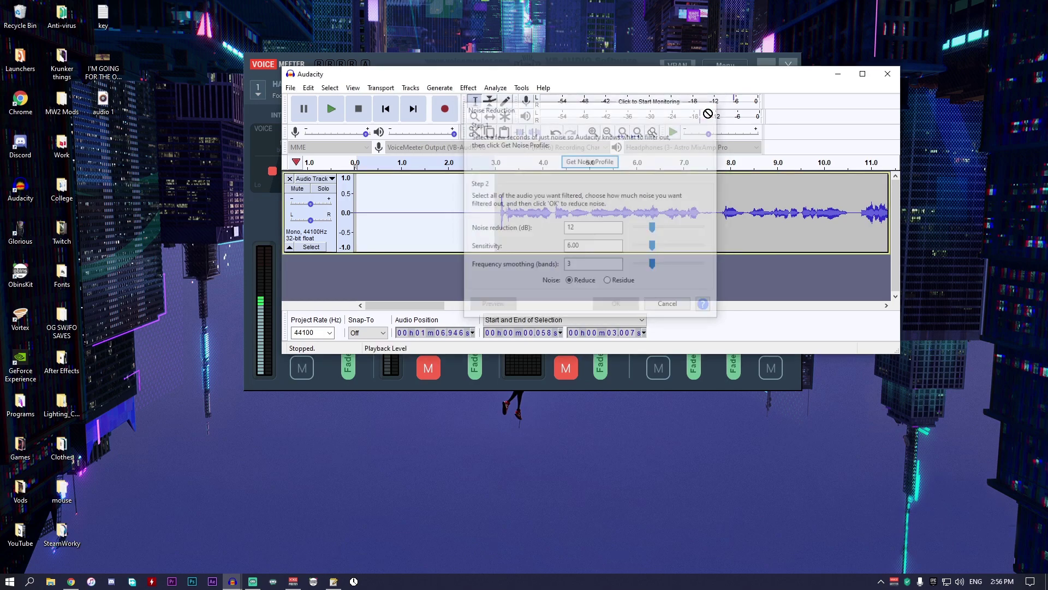
{"action": "key", "text": "ctrl+a"}
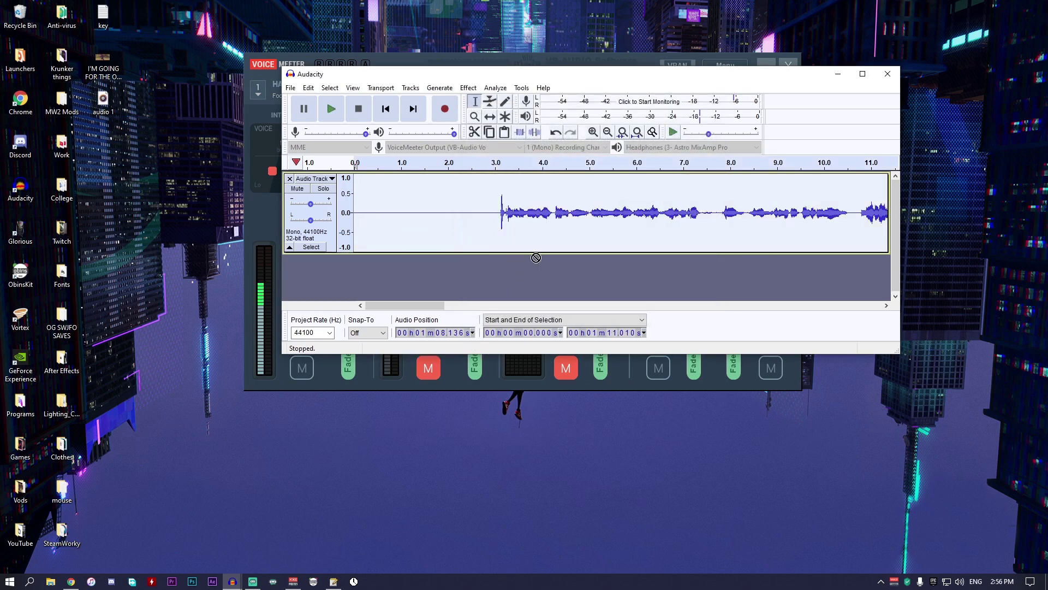
{"action": "left_click", "coordinate": [468, 88]}
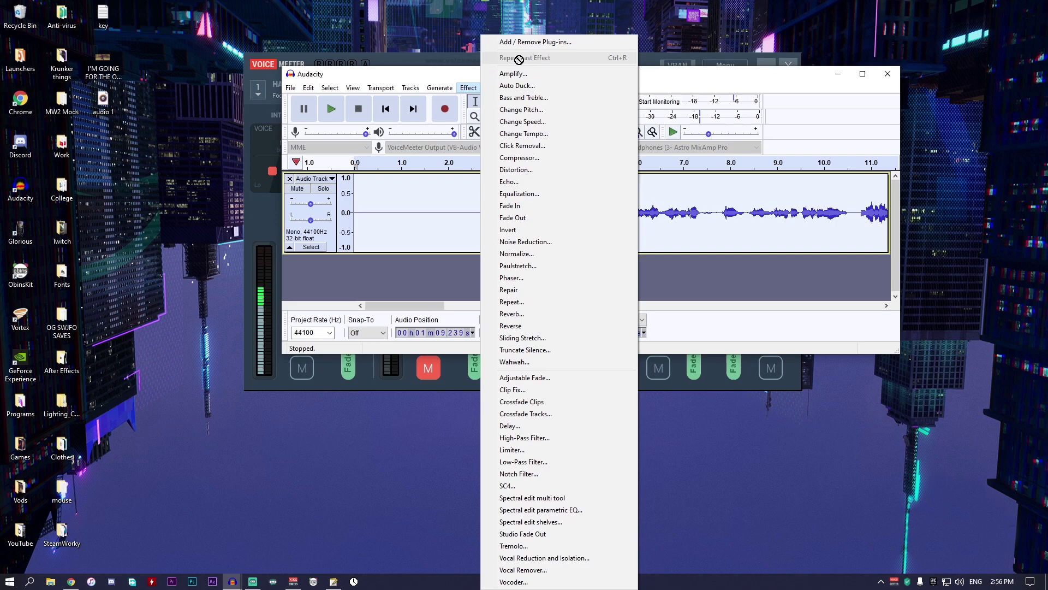
{"action": "key", "text": "Escape"}
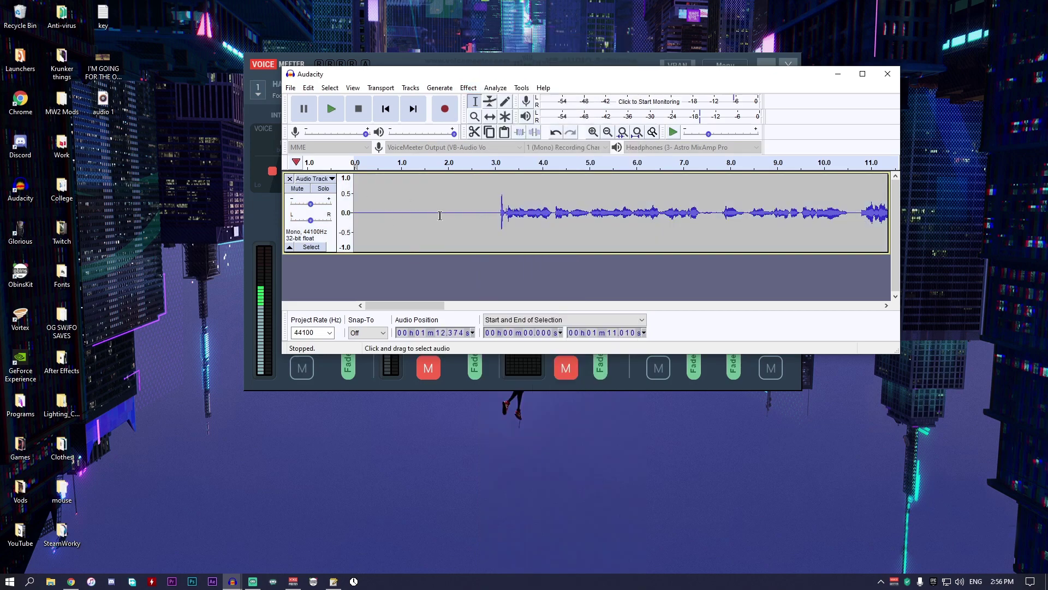
Select the speech from 3.0 s onward and apply Compressor at -18 dB threshold, 3:1 ratio.
{"action": "key", "text": "ctrl+a"}
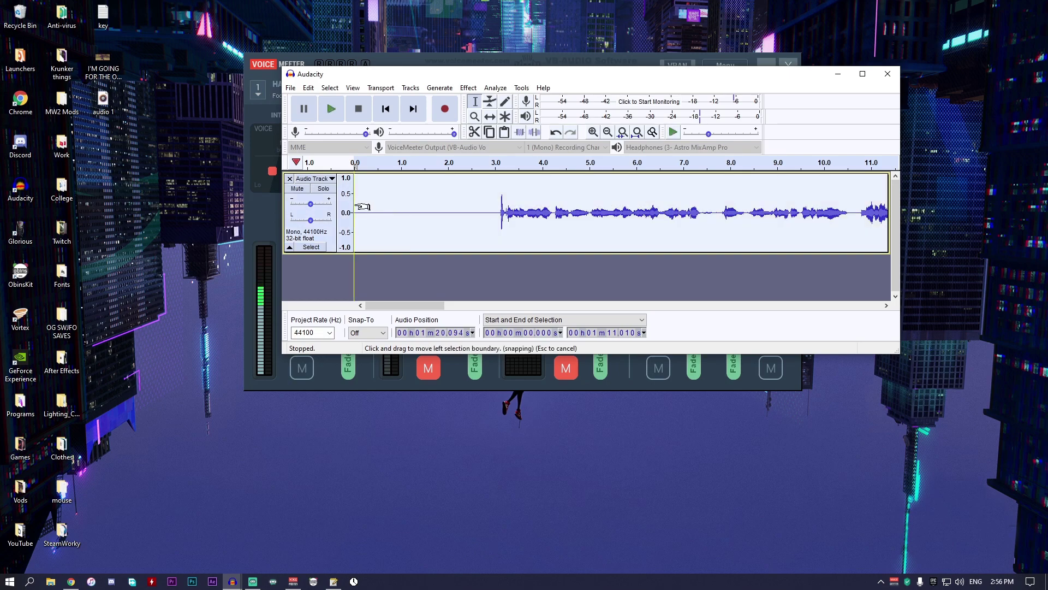
{"action": "left_click_drag", "start_coordinate": [354, 204], "coordinate": [507, 195]}
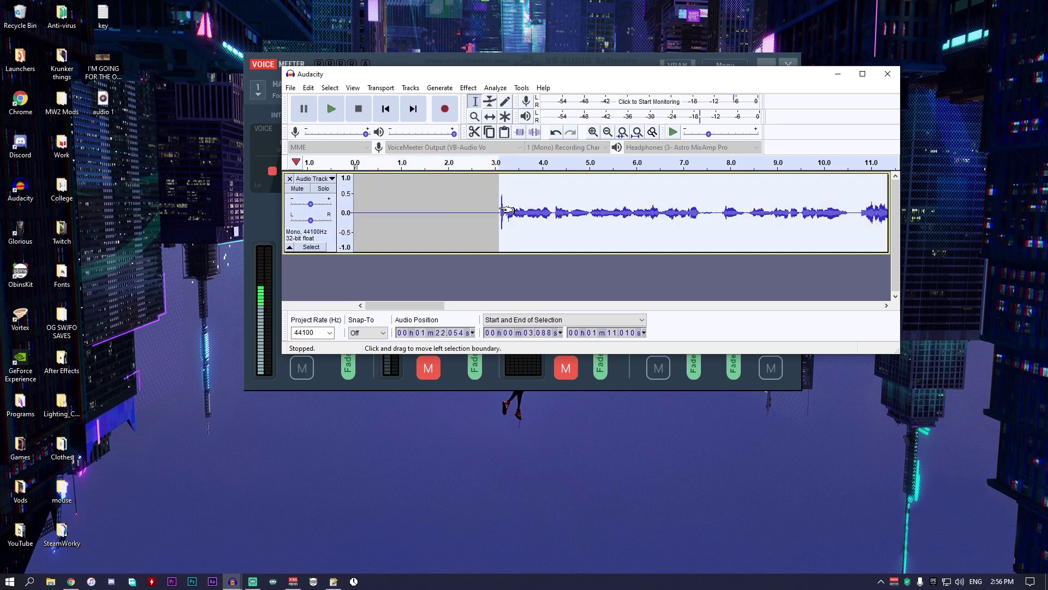
{"action": "left_click", "coordinate": [469, 88]}
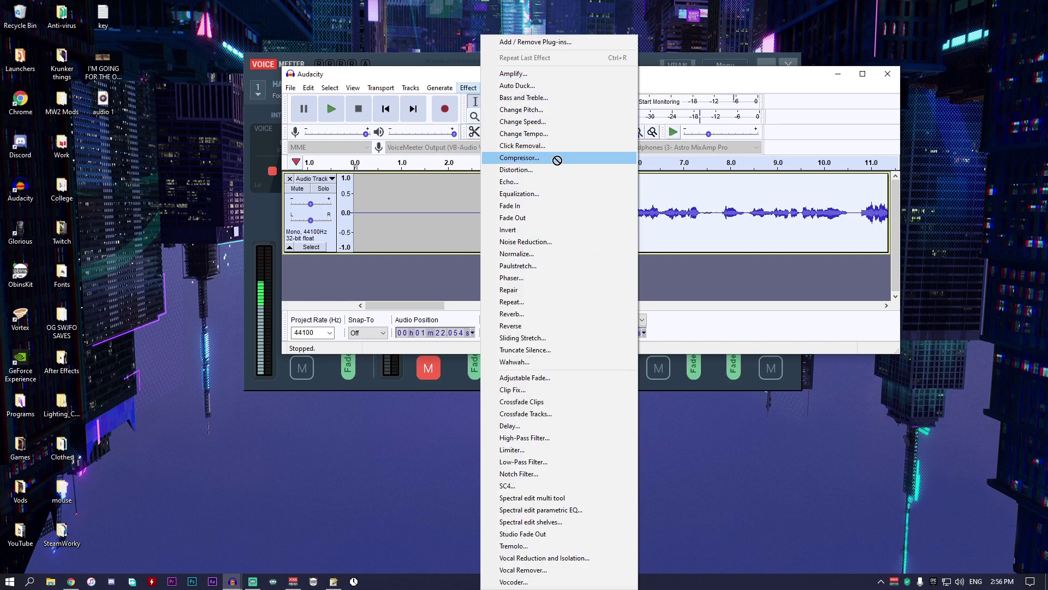
{"action": "left_click", "coordinate": [558, 158]}
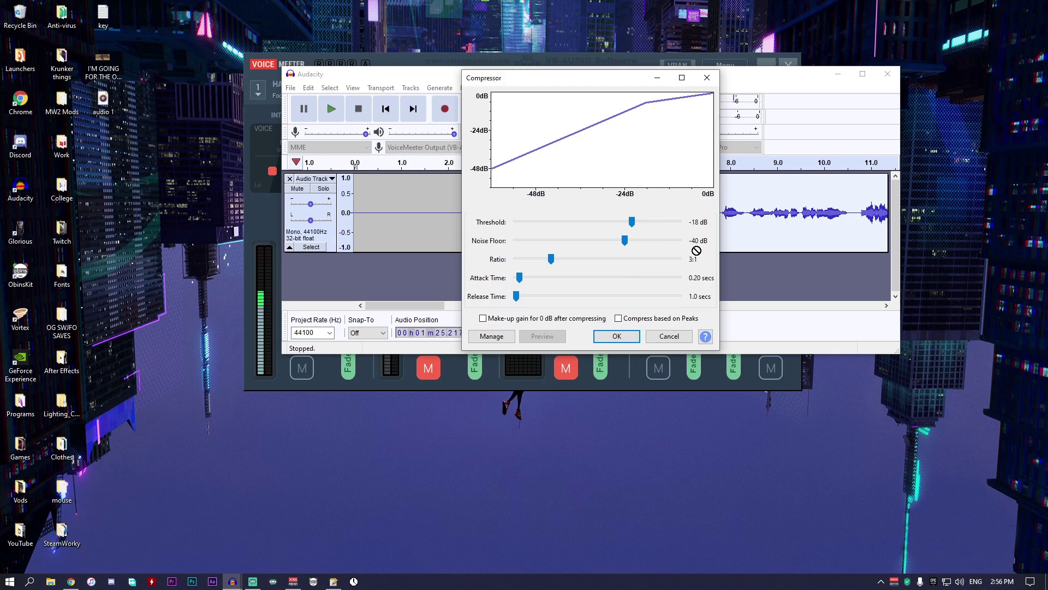
{"action": "left_click", "coordinate": [622, 335]}
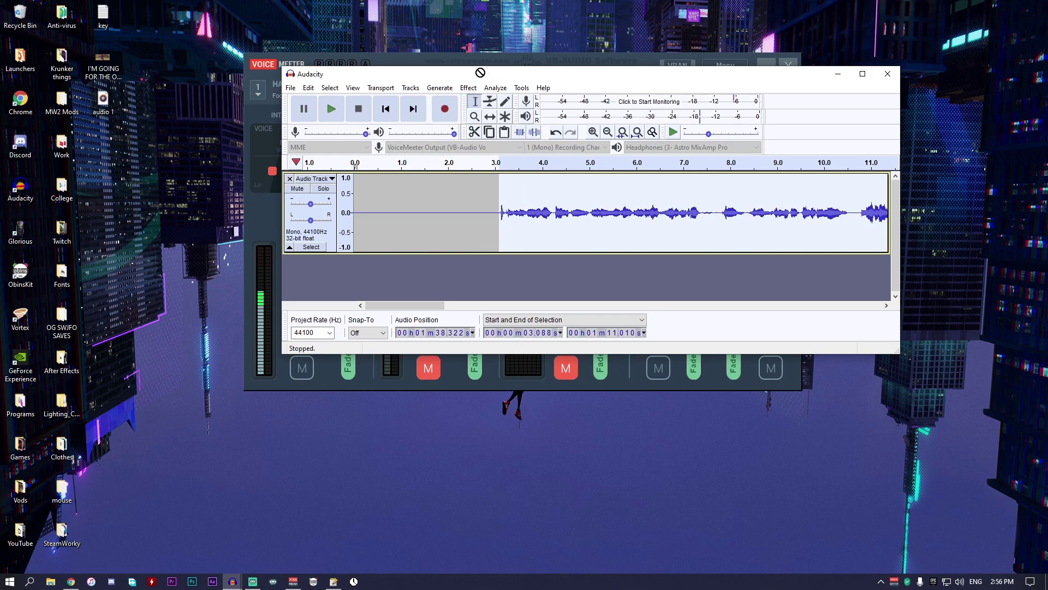
Apply Equalization with the saved 'My Bass' curve, boosting about +10 dB below 100 Hz.
{"action": "left_click", "coordinate": [468, 87]}
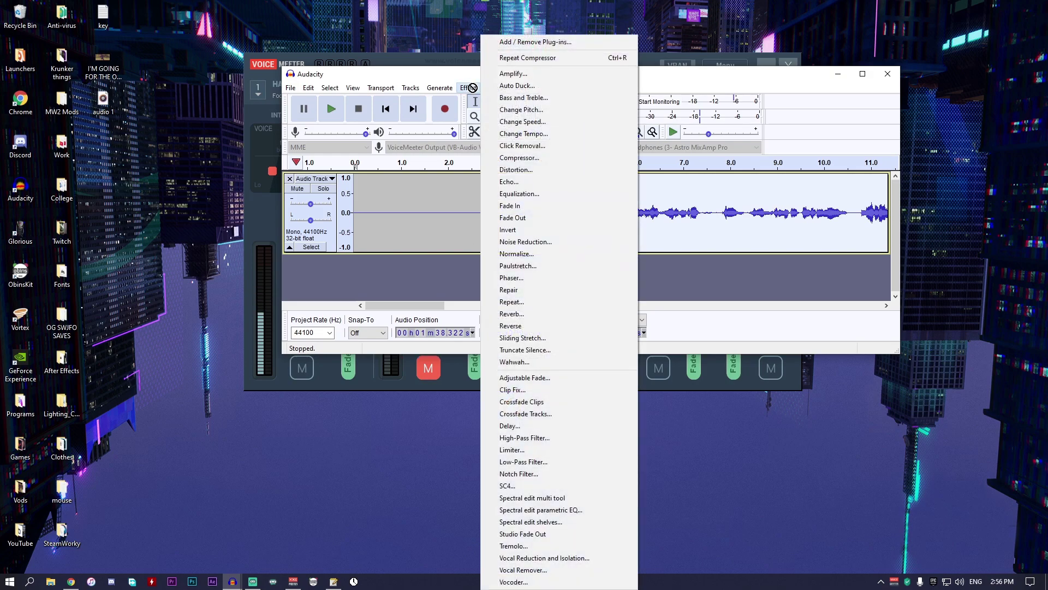
{"action": "left_click", "coordinate": [546, 193]}
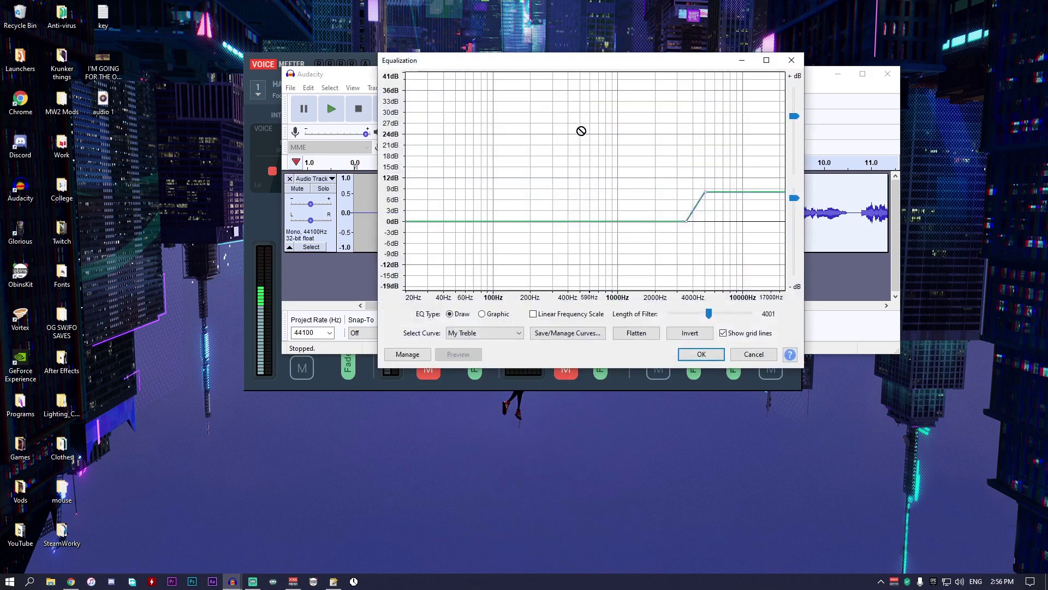
{"action": "left_click", "coordinate": [486, 334]}
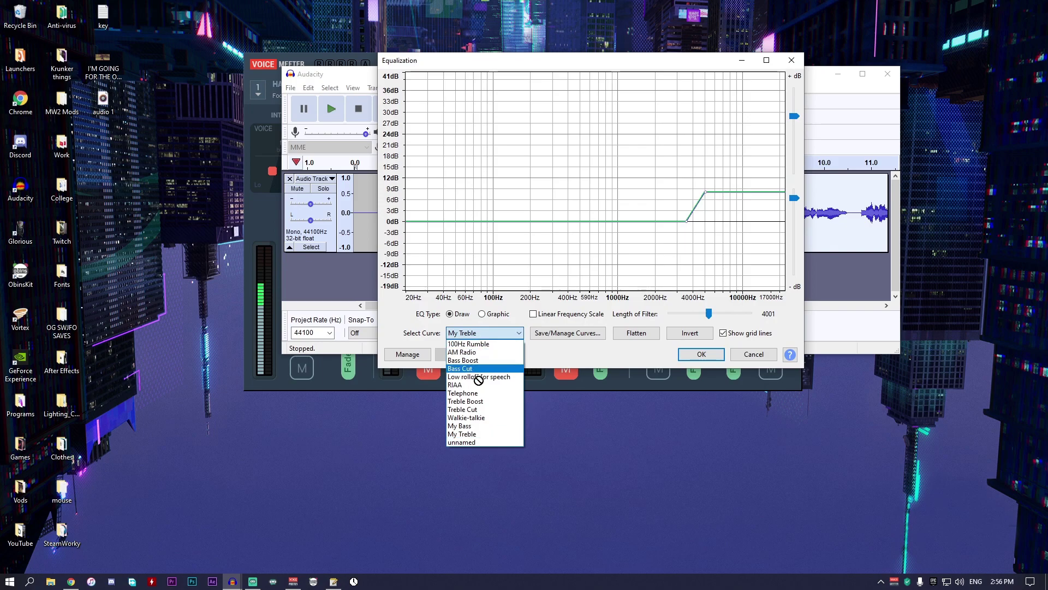
{"action": "left_click", "coordinate": [481, 426]}
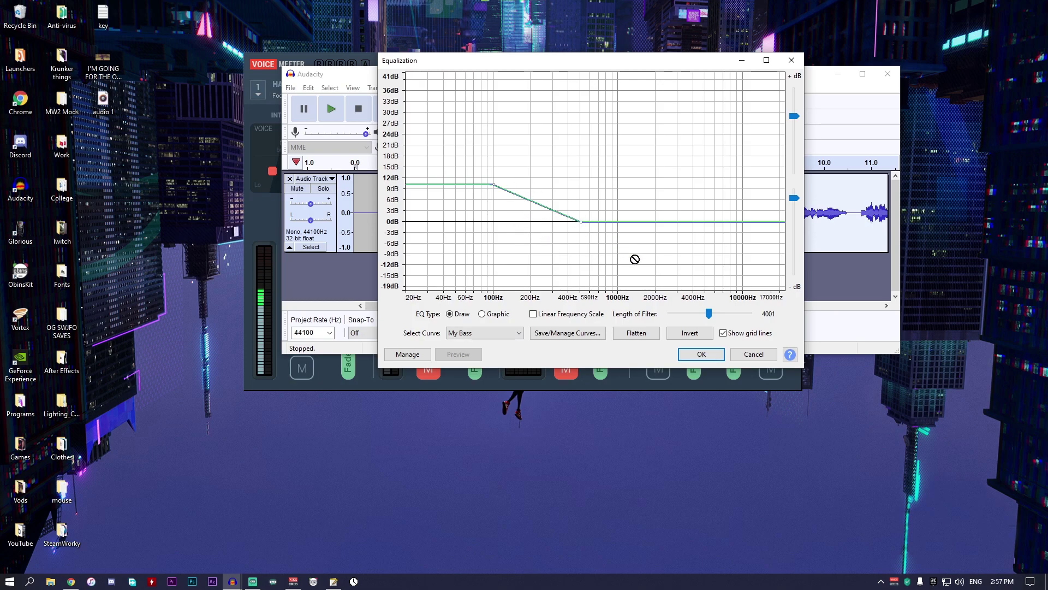
{"action": "left_click", "coordinate": [692, 358]}
{"action": "left_click", "coordinate": [468, 87]}
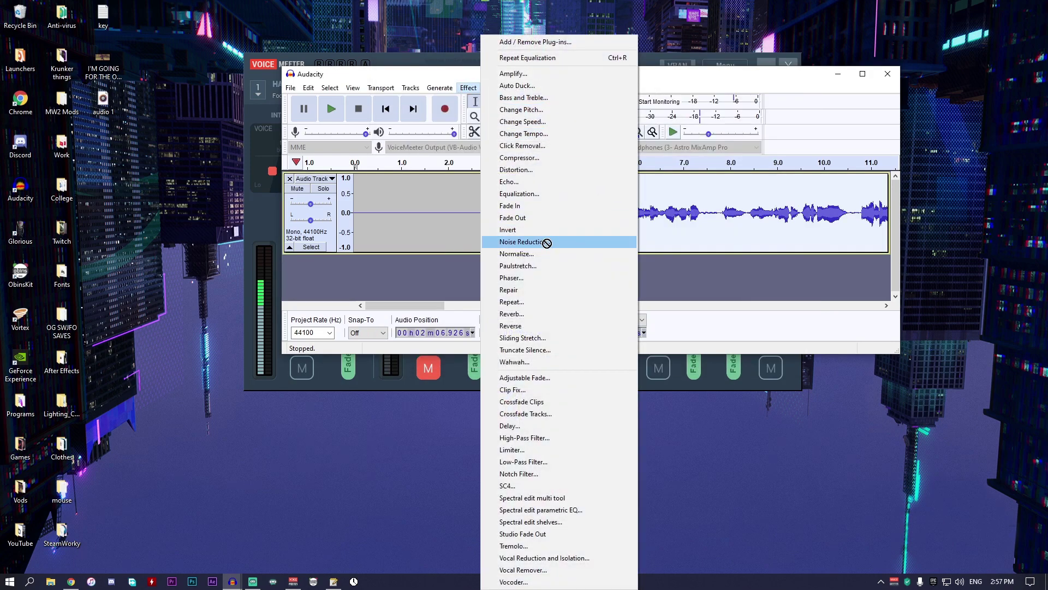
Apply a second Equalization pass with the 'My Treble' curve, about +8 dB above 5 kHz.
{"action": "left_click", "coordinate": [522, 194]}
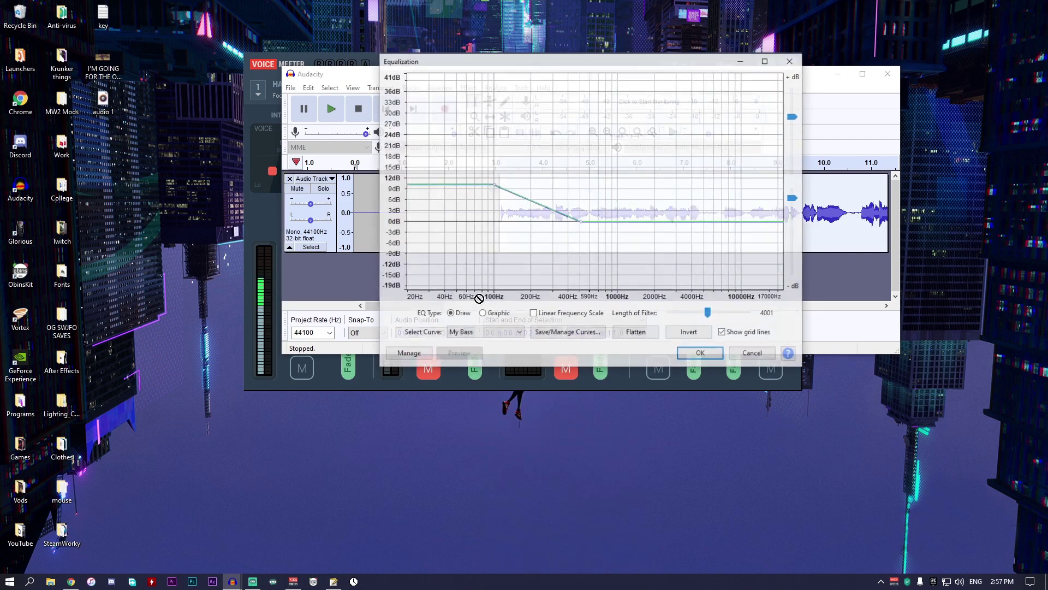
{"action": "left_click", "coordinate": [491, 333]}
{"action": "left_click", "coordinate": [488, 434]}
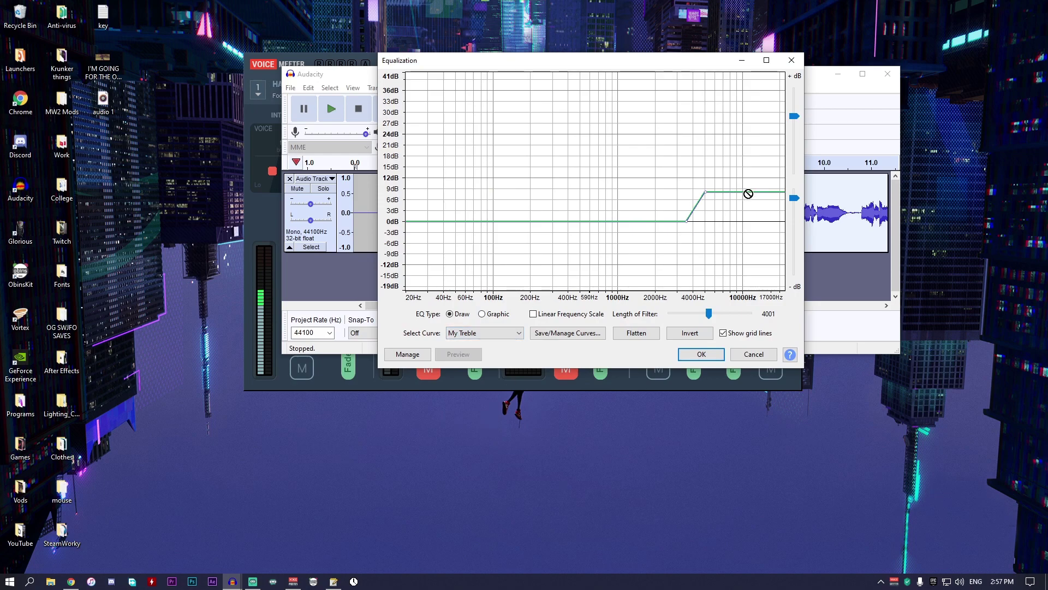
{"action": "left_click", "coordinate": [715, 354]}
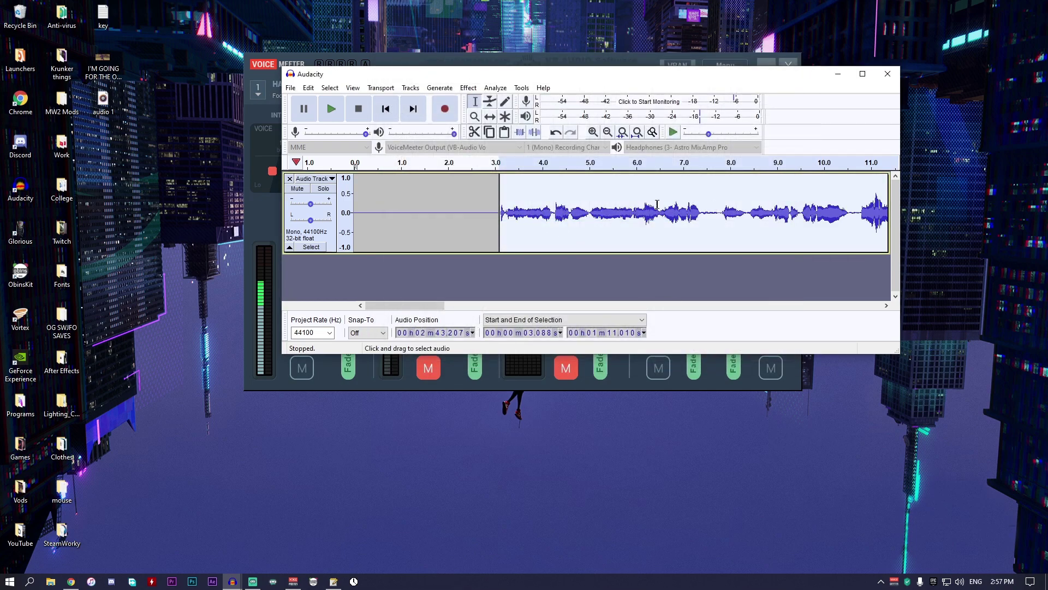
Normalize the speech to a -1.0 dB peak with DC offset removal enabled.
{"action": "left_click", "coordinate": [468, 87]}
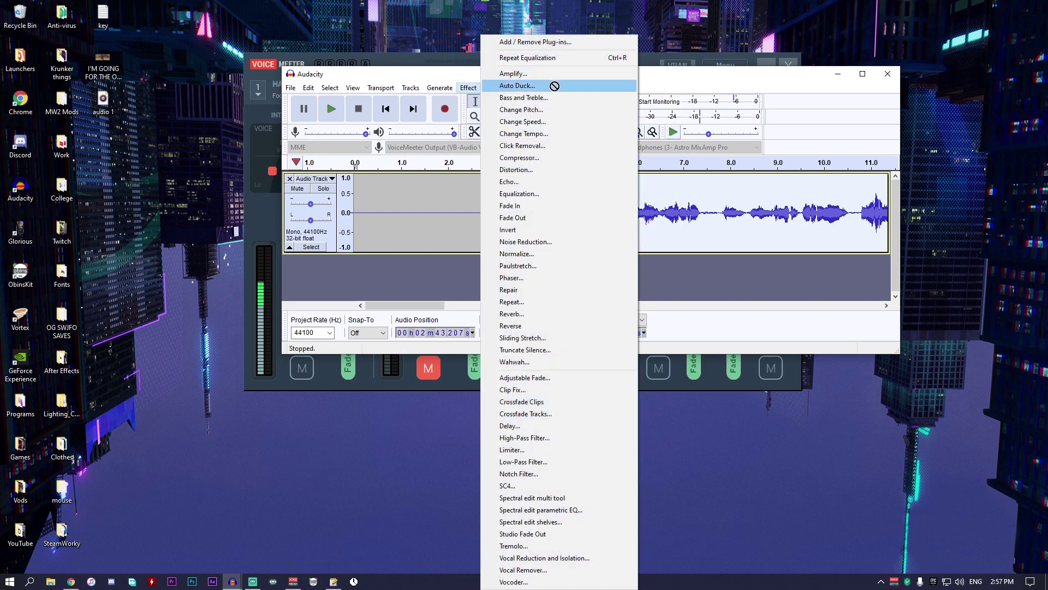
{"action": "left_click", "coordinate": [557, 253]}
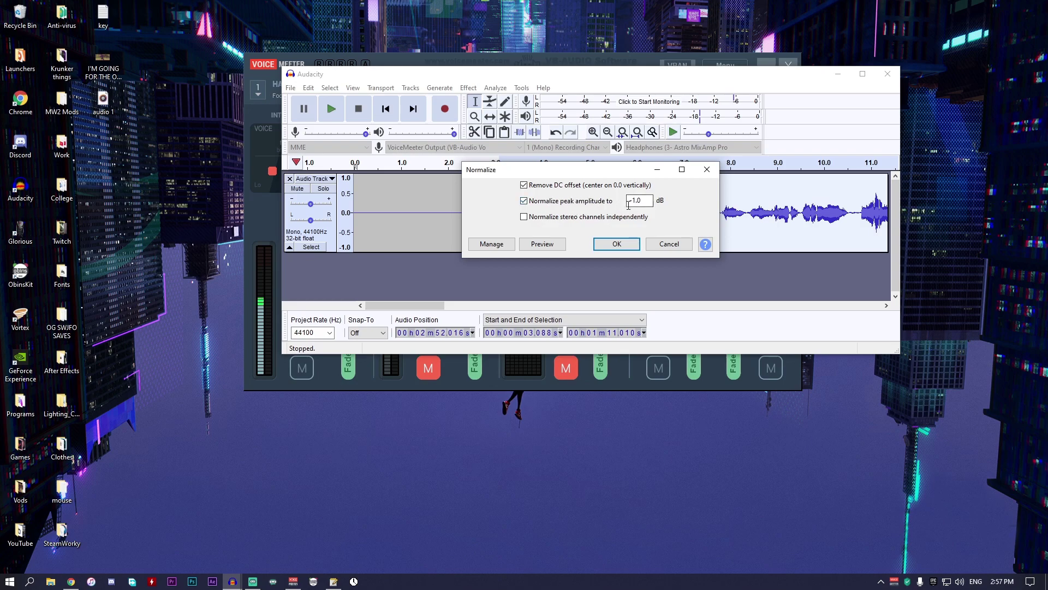
{"action": "left_click", "coordinate": [616, 245]}
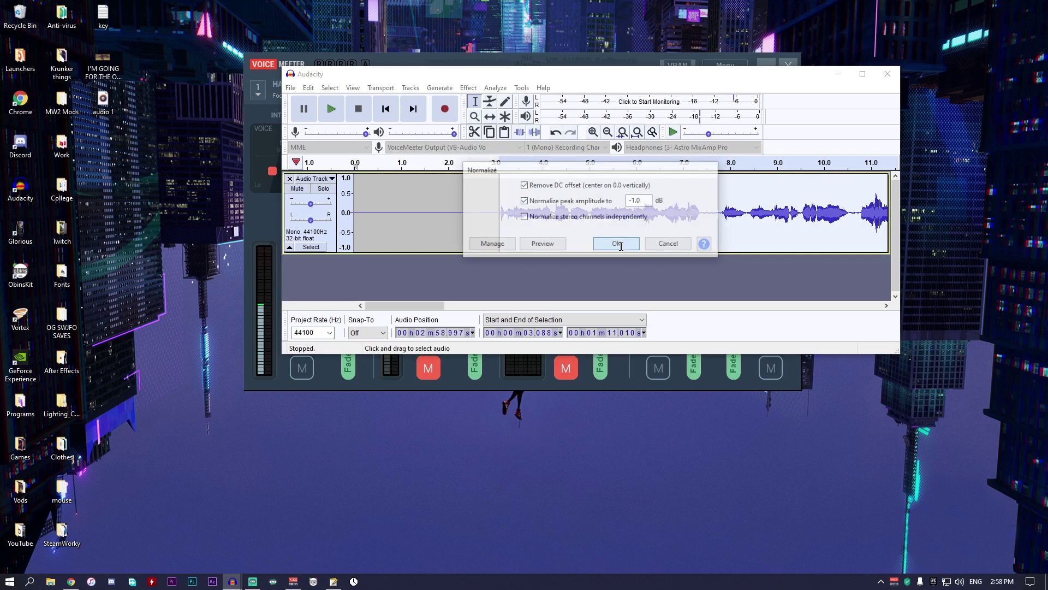
Apply Limiter as Hard Limit at -6.10 dB with 10 ms hold and no make-up gain.
{"action": "left_click", "coordinate": [465, 88]}
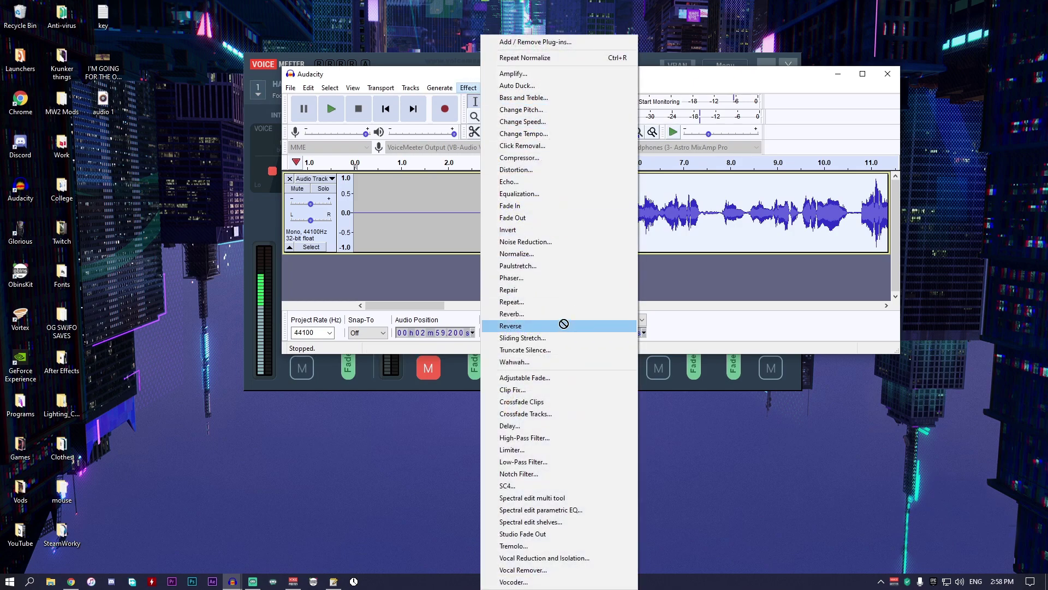
{"action": "left_click", "coordinate": [550, 450]}
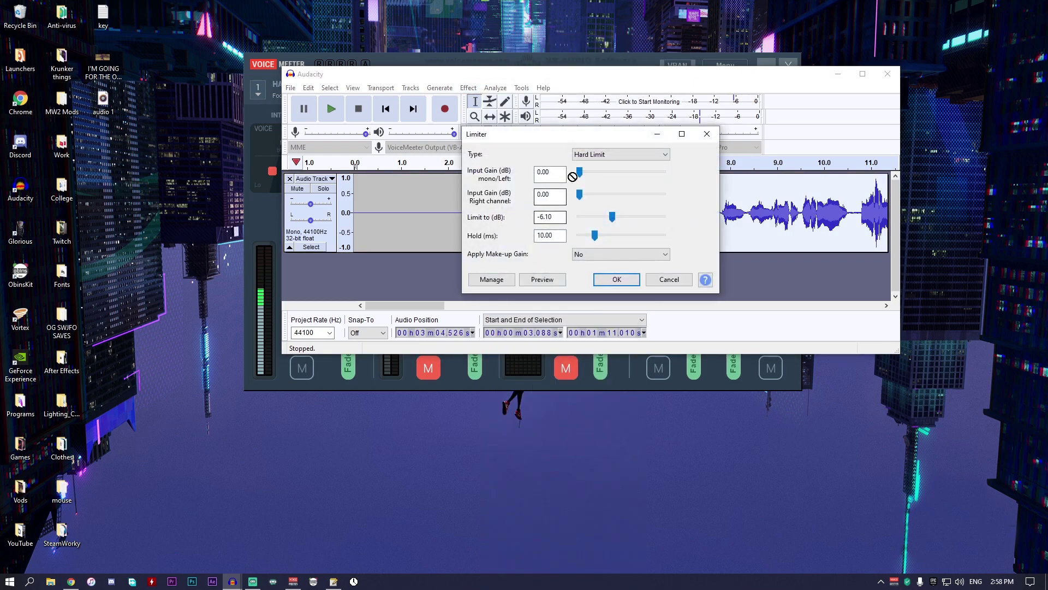
{"action": "left_click", "coordinate": [599, 155]}
{"action": "left_click", "coordinate": [606, 173]}
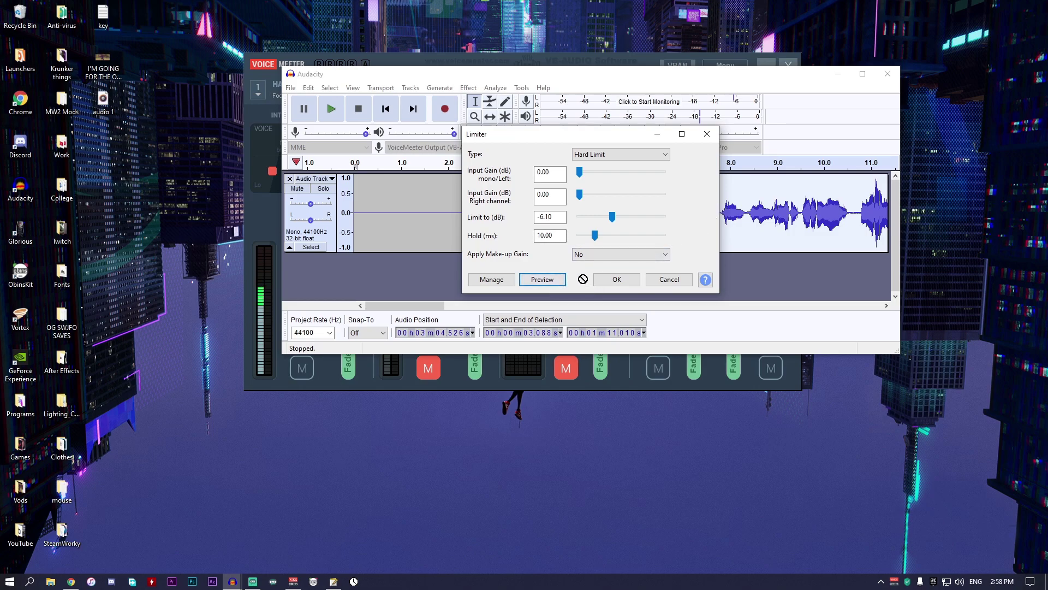
{"action": "left_click", "coordinate": [615, 278]}
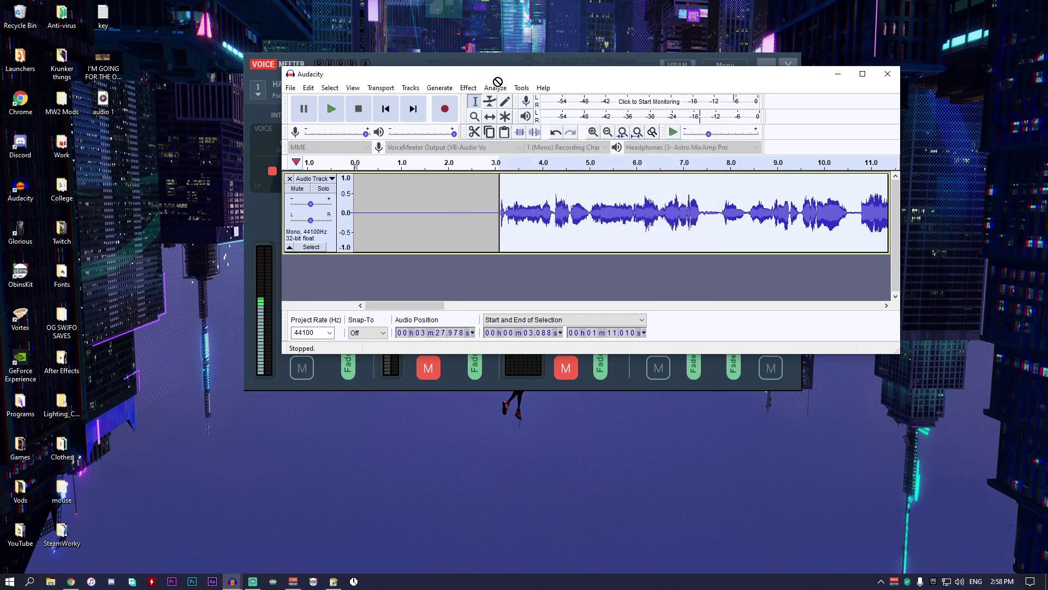
{"action": "left_click", "coordinate": [468, 87]}
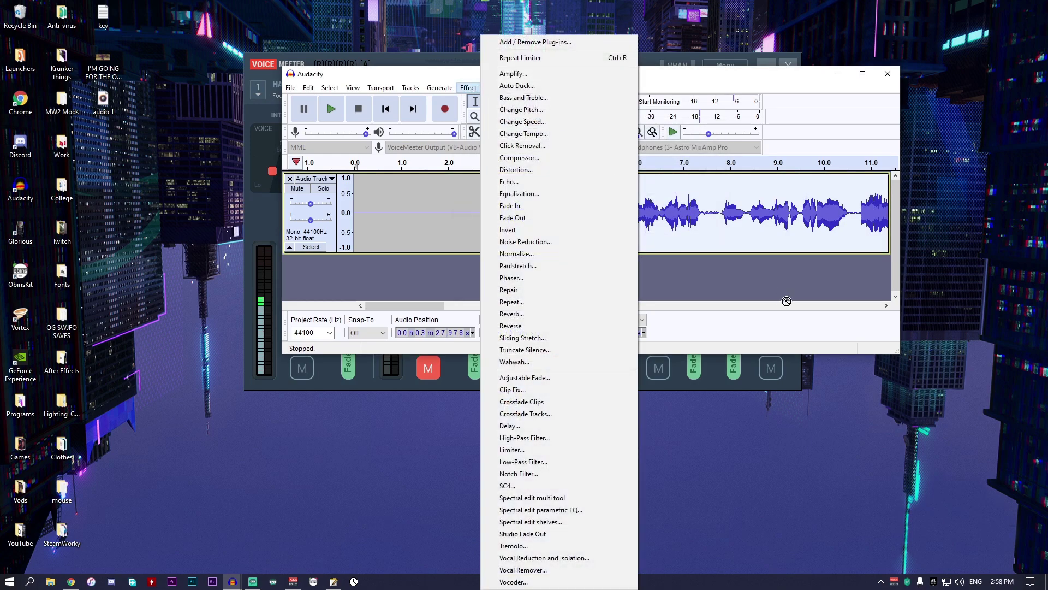
{"action": "left_click", "coordinate": [730, 279]}
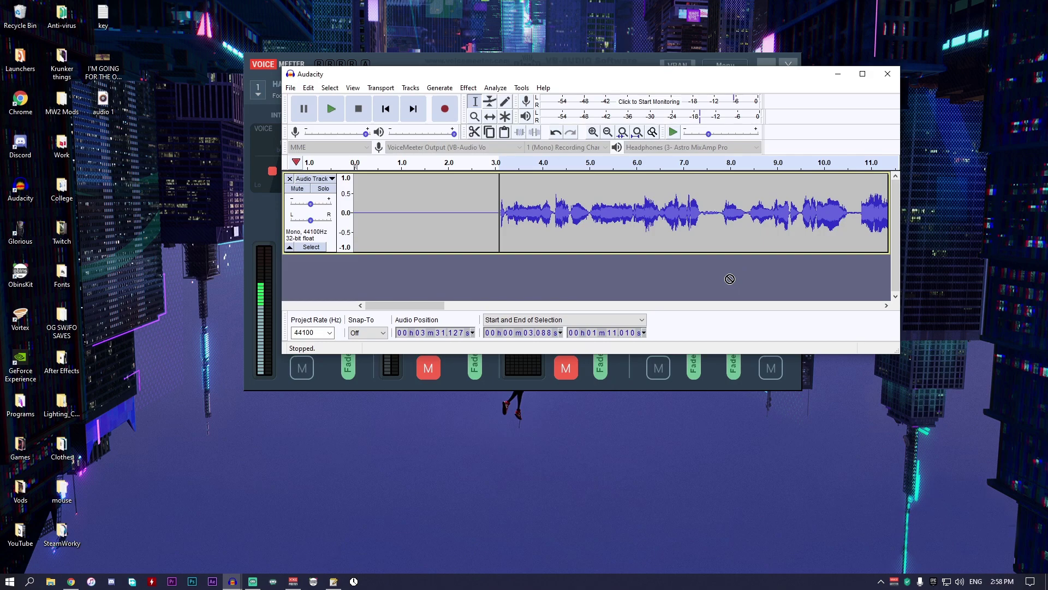